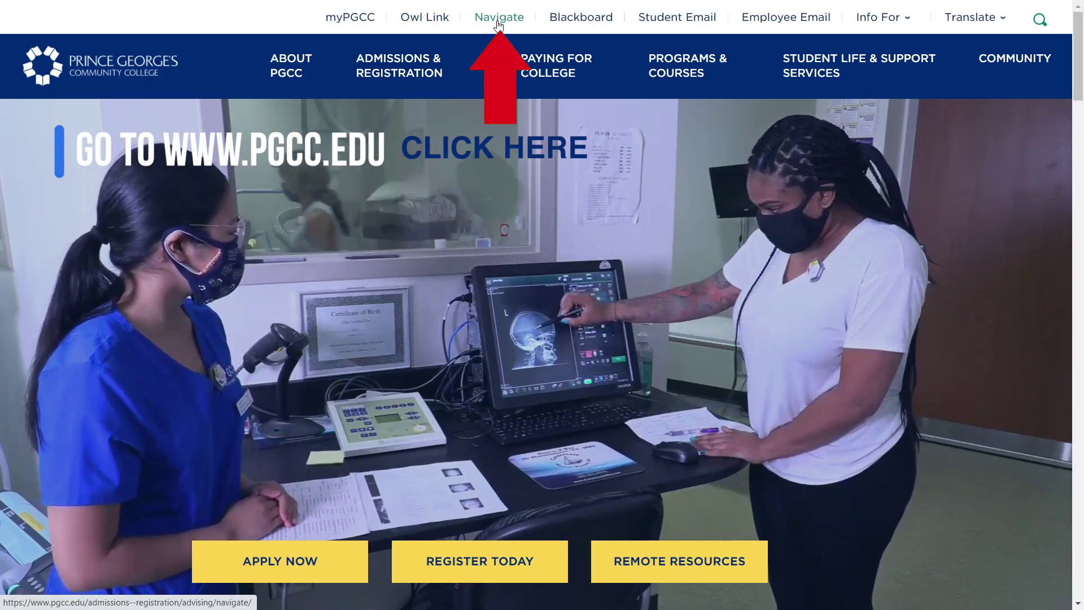
Open PGCC's Navigate information page and scroll down to the Use Navigate Online section
{"action": "left_click", "coordinate": [498, 21]}
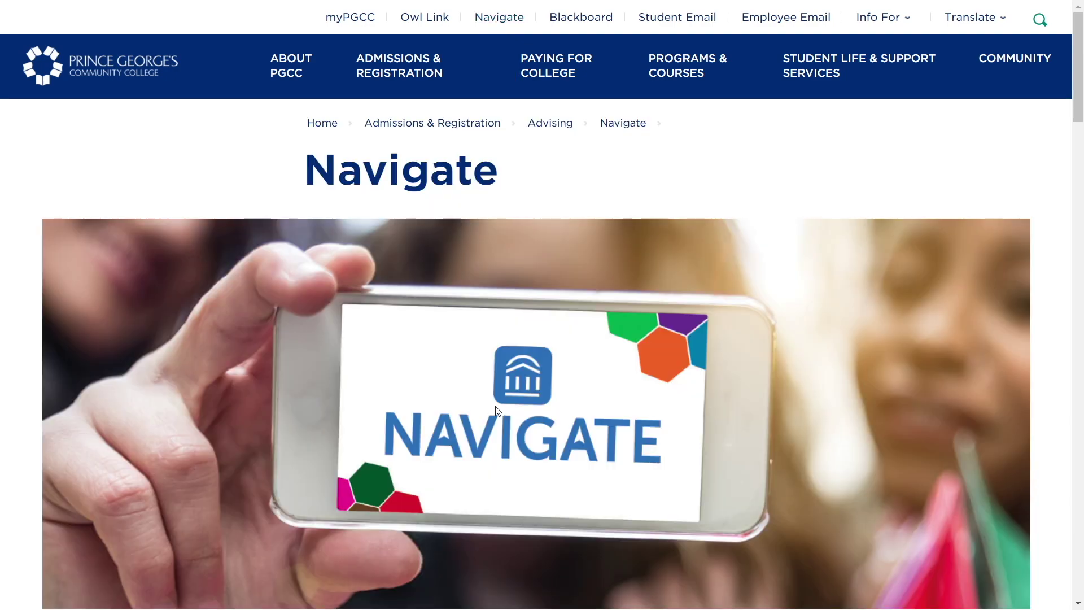
{"action": "scroll", "coordinate": [497, 410], "scroll_direction": "down", "scroll_amount": 1}
{"action": "scroll", "coordinate": [497, 411], "scroll_direction": "down", "scroll_amount": 3}
{"action": "scroll", "coordinate": [497, 411], "scroll_direction": "down", "scroll_amount": 2}
{"action": "scroll", "coordinate": [497, 411], "scroll_direction": "down", "scroll_amount": 2}
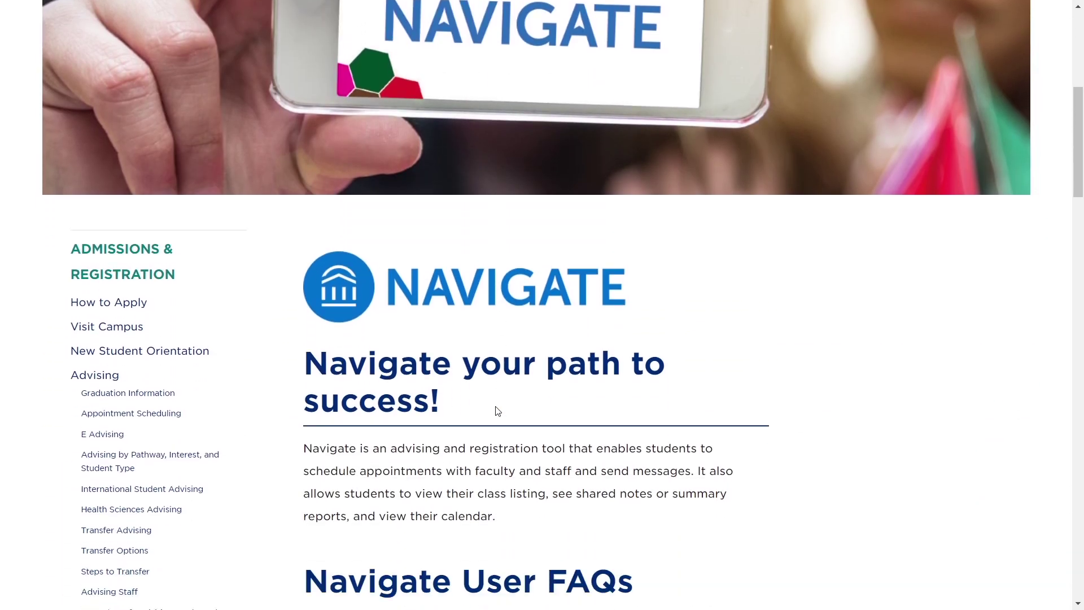
{"action": "scroll", "coordinate": [497, 410], "scroll_direction": "down", "scroll_amount": 1}
{"action": "scroll", "coordinate": [497, 411], "scroll_direction": "down", "scroll_amount": 3}
{"action": "scroll", "coordinate": [497, 411], "scroll_direction": "down", "scroll_amount": 2}
{"action": "scroll", "coordinate": [497, 411], "scroll_direction": "down", "scroll_amount": 3}
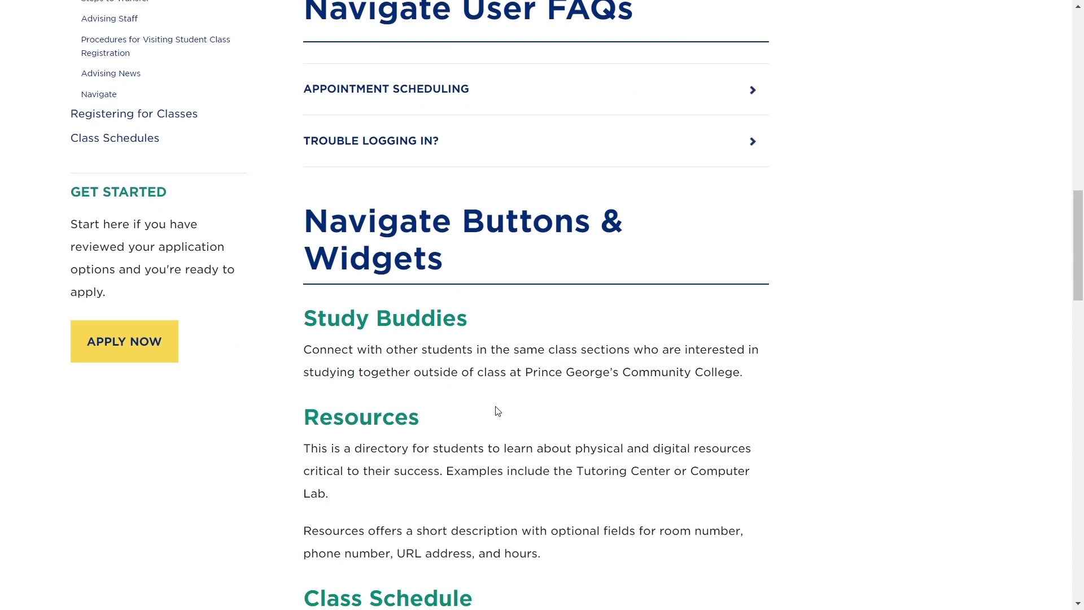
{"action": "scroll", "coordinate": [497, 411], "scroll_direction": "down", "scroll_amount": 1}
{"action": "scroll", "coordinate": [497, 411], "scroll_direction": "down", "scroll_amount": 2}
{"action": "scroll", "coordinate": [497, 411], "scroll_direction": "down", "scroll_amount": 3}
{"action": "scroll", "coordinate": [498, 411], "scroll_direction": "down", "scroll_amount": 1}
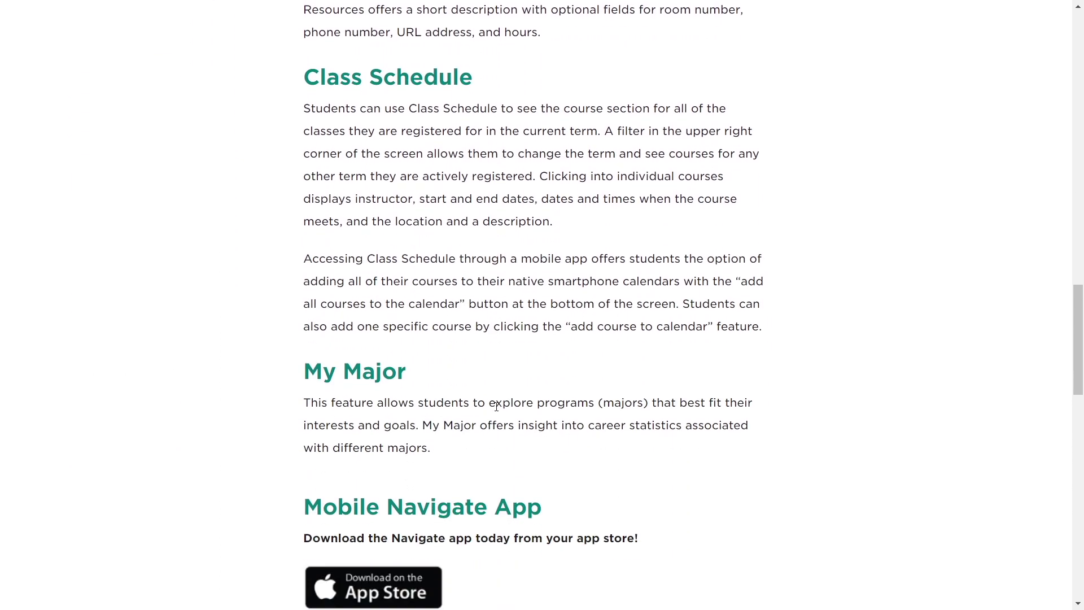
{"action": "scroll", "coordinate": [497, 411], "scroll_direction": "down", "scroll_amount": 2}
{"action": "scroll", "coordinate": [498, 411], "scroll_direction": "down", "scroll_amount": 4}
{"action": "scroll", "coordinate": [497, 411], "scroll_direction": "down", "scroll_amount": 1}
{"action": "scroll", "coordinate": [498, 411], "scroll_direction": "down", "scroll_amount": 1}
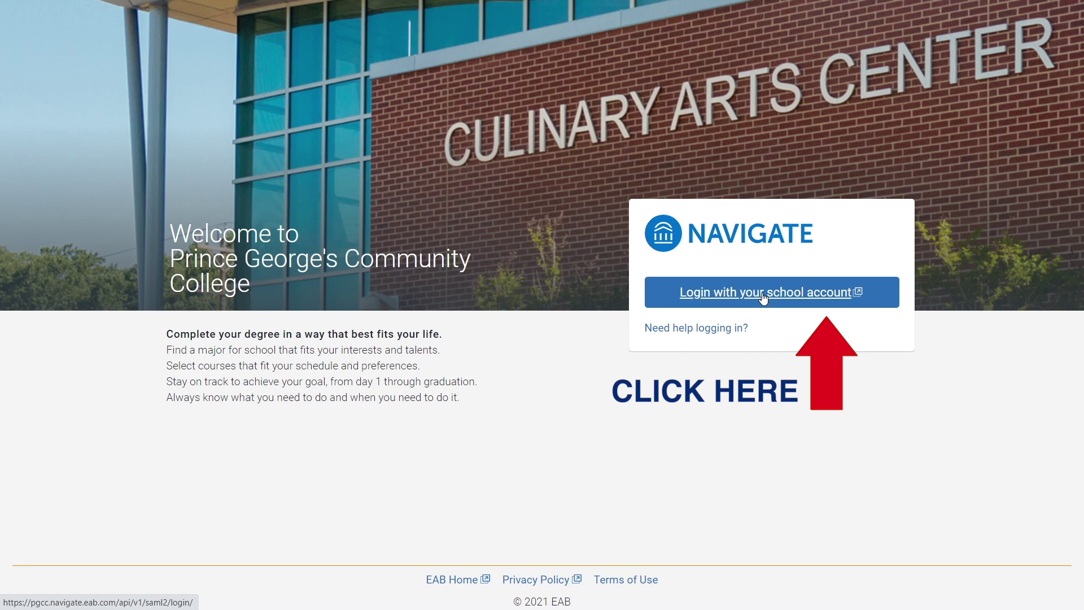
Log in to Navigate with the PGCC school account
{"action": "left_click", "coordinate": [764, 294]}
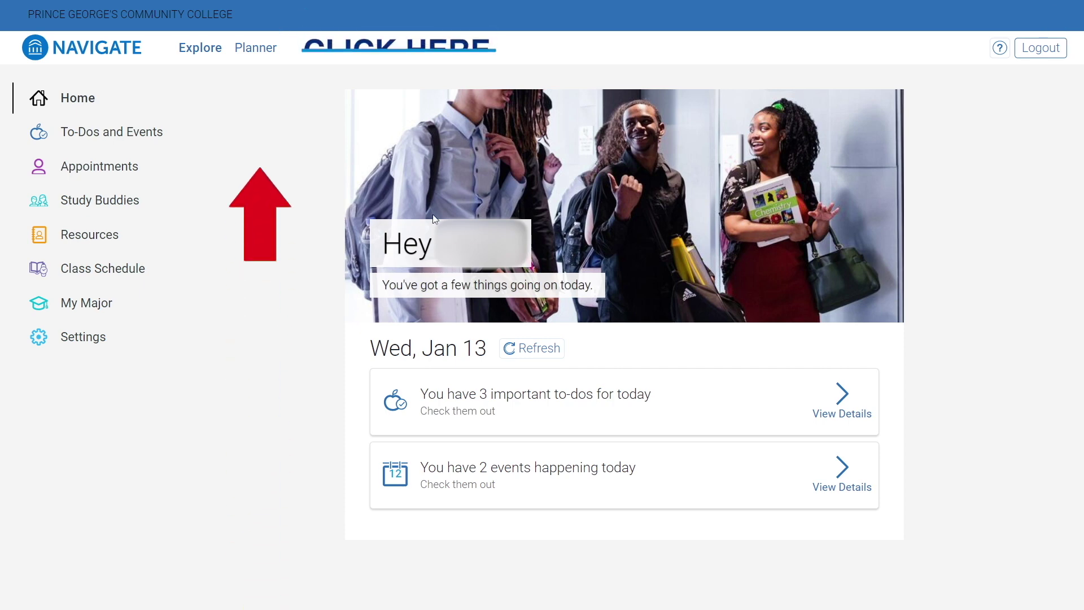
Go to the Planner to see the Culinary Arts plan and Spring 2021 courses
{"action": "left_click", "coordinate": [251, 57]}
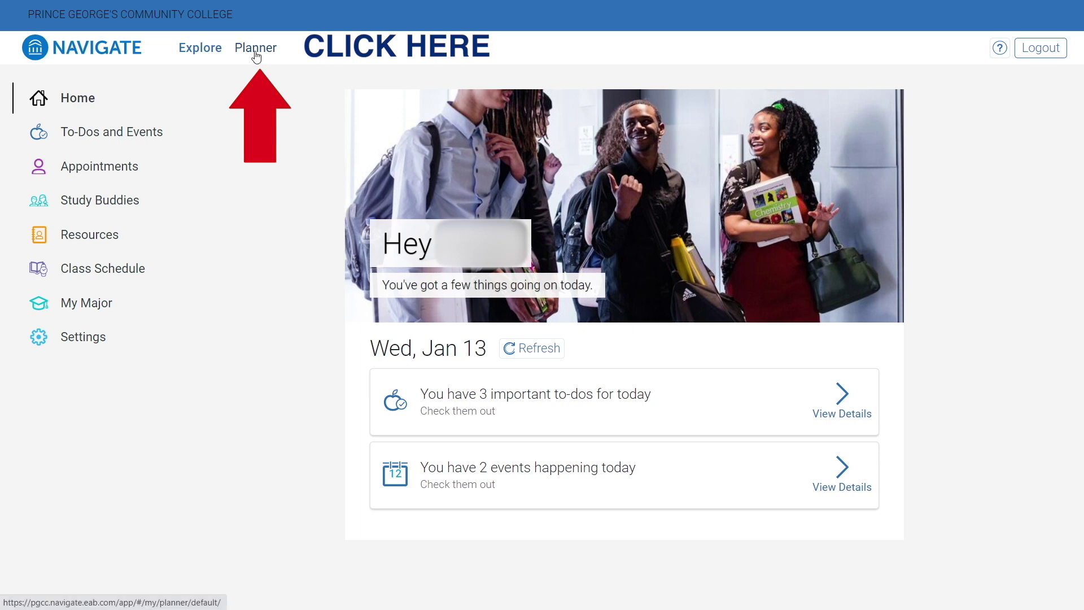
{"action": "left_click", "coordinate": [256, 56]}
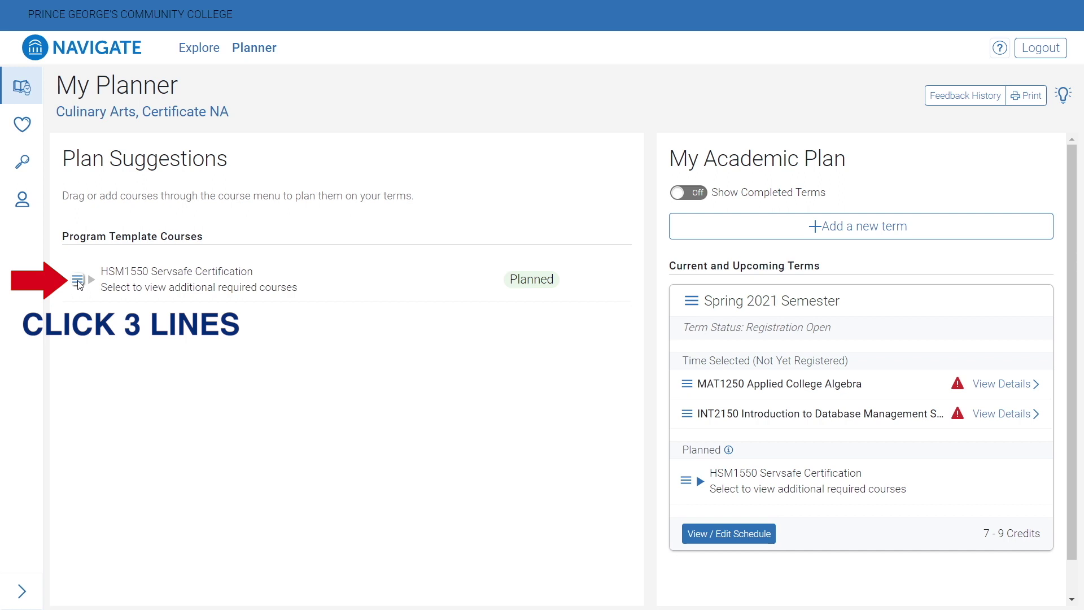
Move HSM1550 to the Spring 2021 Semester and view that term's schedule
{"action": "left_click", "coordinate": [78, 280]}
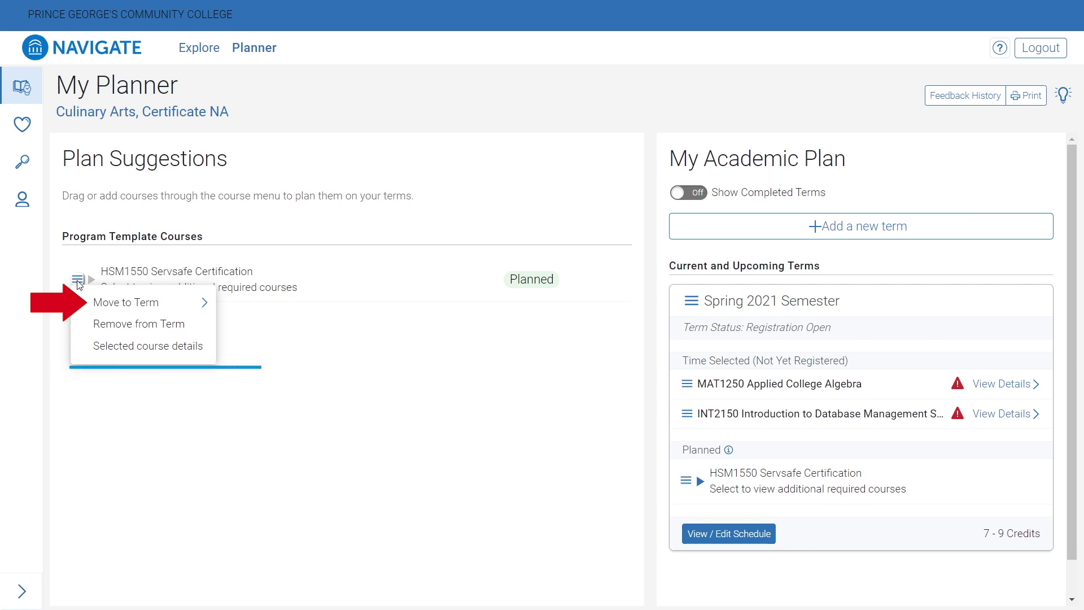
{"action": "left_click", "coordinate": [126, 307]}
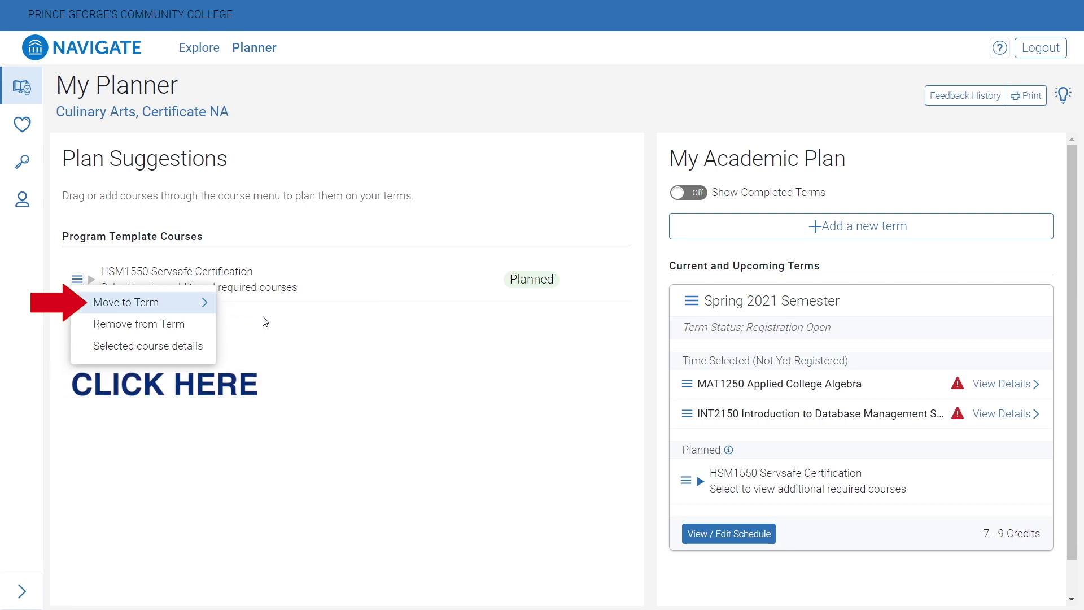
{"action": "left_click", "coordinate": [259, 310]}
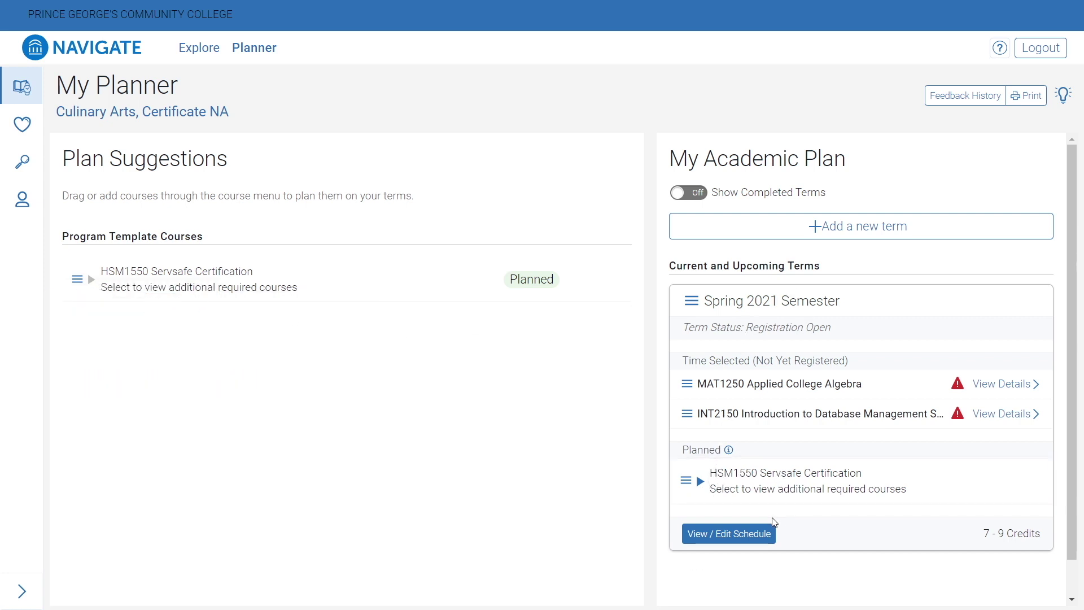
{"action": "left_click", "coordinate": [741, 535]}
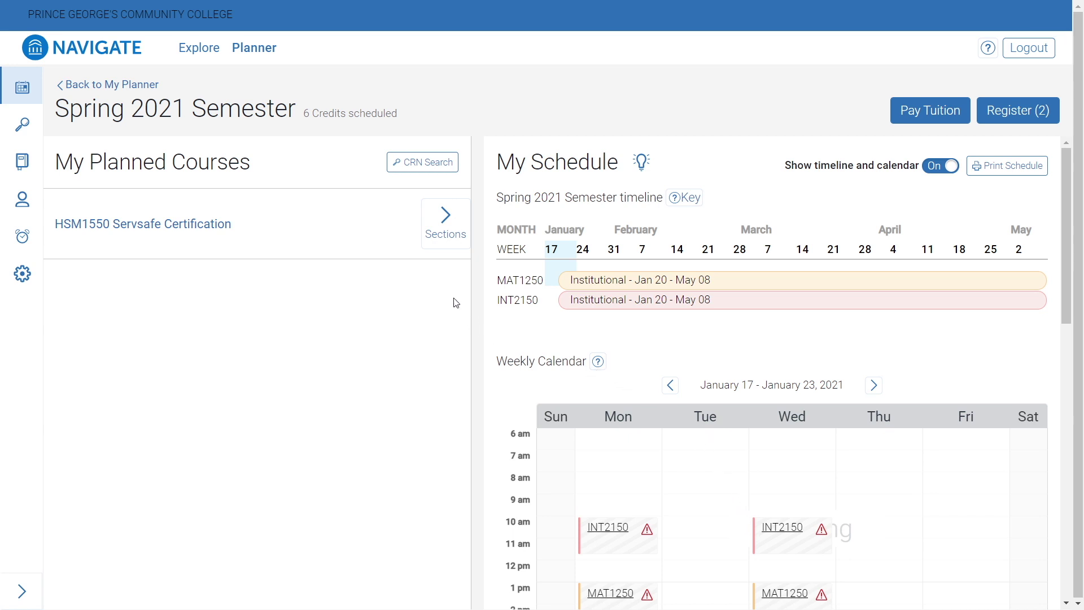
List the HSM1550 Servsafe Certification section times and preview the LS01 Saturday section
{"action": "left_click", "coordinate": [440, 235]}
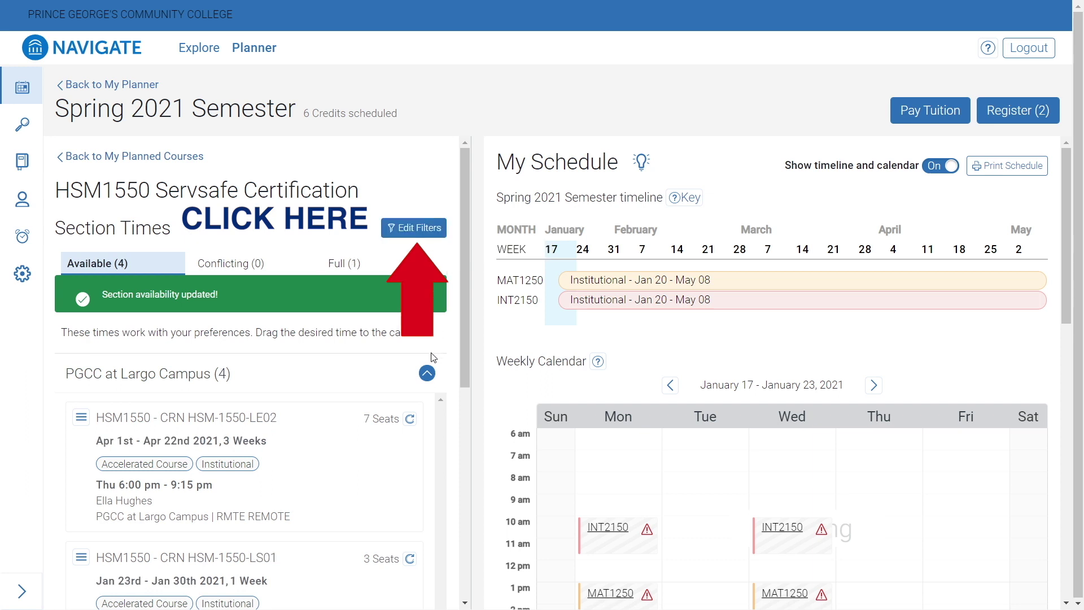
{"action": "scroll", "coordinate": [433, 360], "scroll_direction": "down", "scroll_amount": 1}
{"action": "scroll", "coordinate": [434, 359], "scroll_direction": "down", "scroll_amount": 1}
{"action": "scroll", "coordinate": [433, 360], "scroll_direction": "down", "scroll_amount": 1}
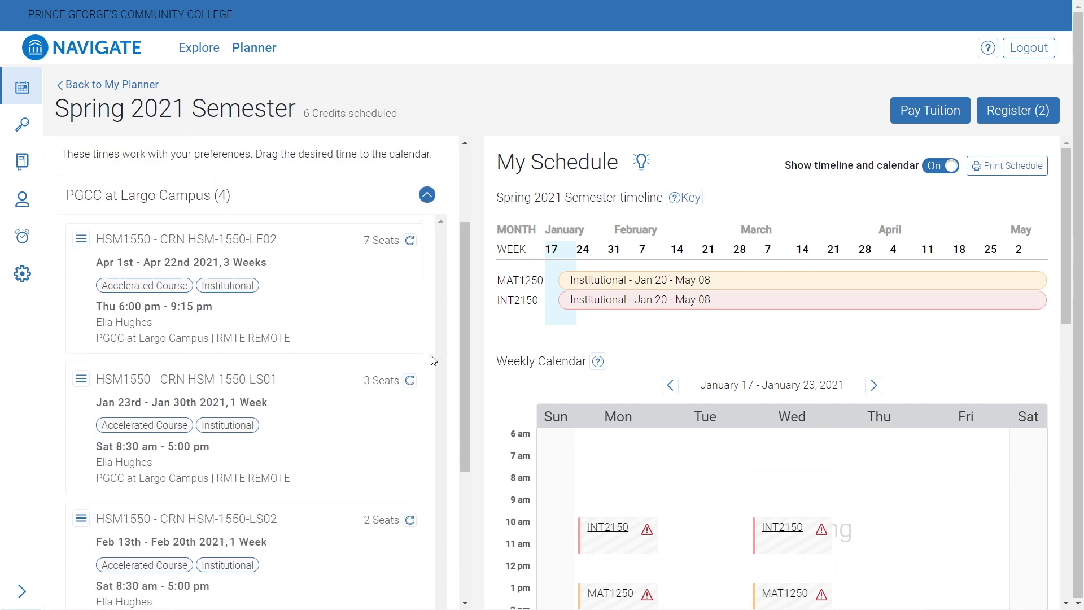
{"action": "scroll", "coordinate": [433, 360], "scroll_direction": "down", "scroll_amount": 1}
{"action": "left_click_drag", "start_coordinate": [350, 271], "coordinate": [289, 304]}
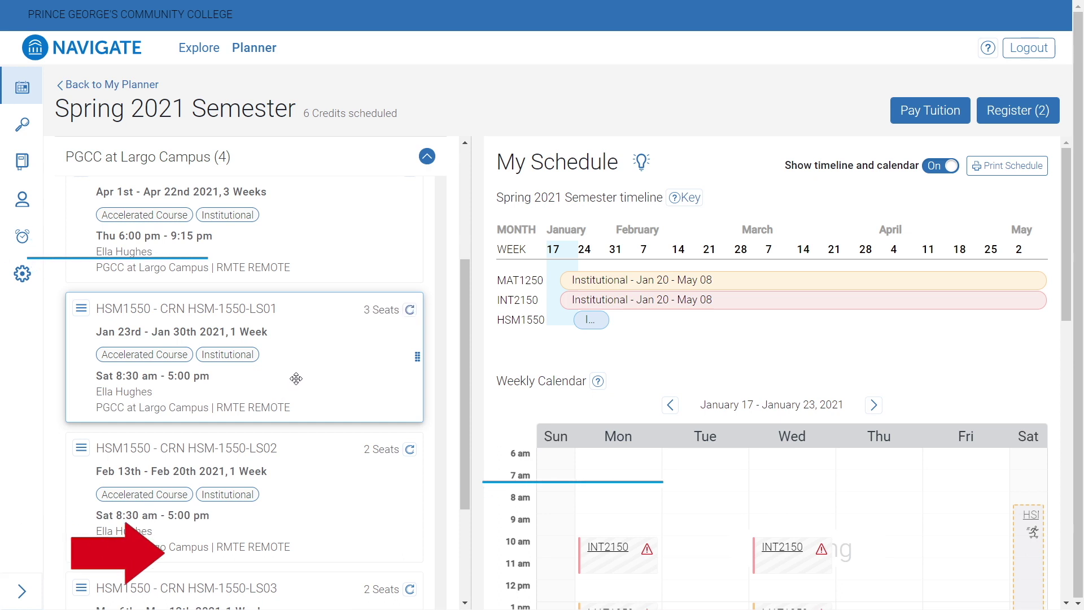
Place the HSM1550-LS01 Saturday section on the weekly calendar and dismiss the confirmation
{"action": "mouse_move", "coordinate": [278, 396]}
{"action": "left_mouse_down"}
{"action": "mouse_move", "coordinate": [364, 392]}
{"action": "mouse_move", "coordinate": [831, 526]}
{"action": "mouse_move", "coordinate": [916, 539]}
{"action": "left_mouse_up"}
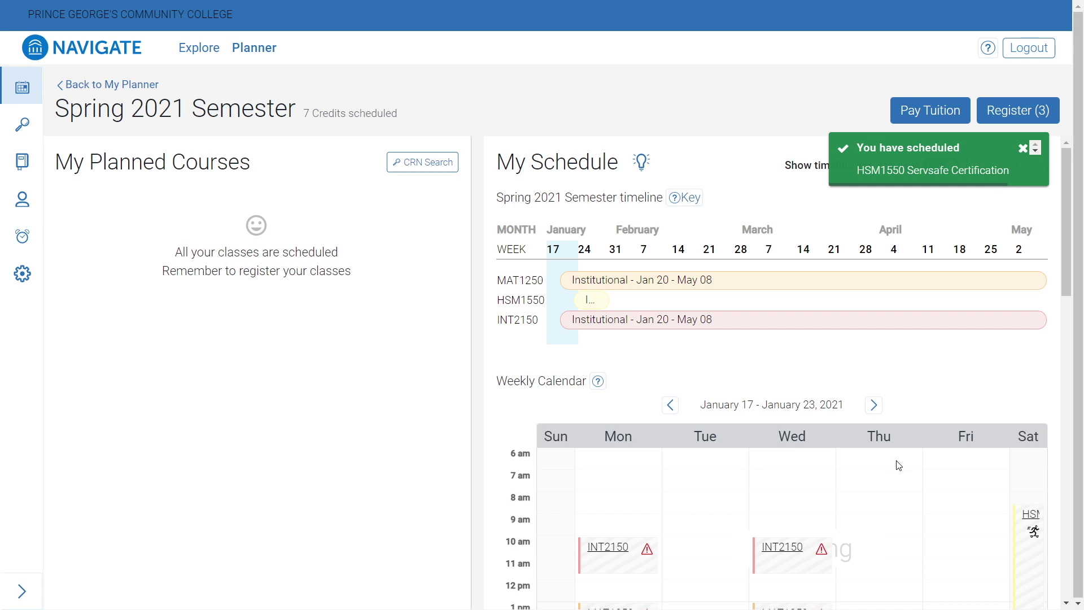
{"action": "left_click", "coordinate": [1024, 149]}
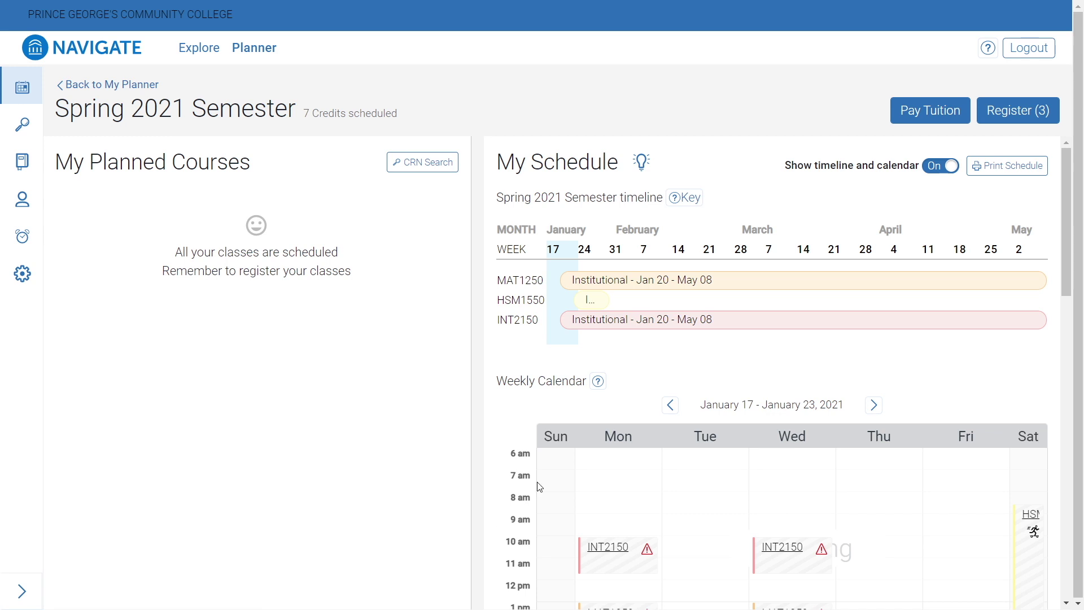
Search the planner by course code for SOC1010, returning Introduction to Sociology
{"action": "left_click", "coordinate": [83, 86]}
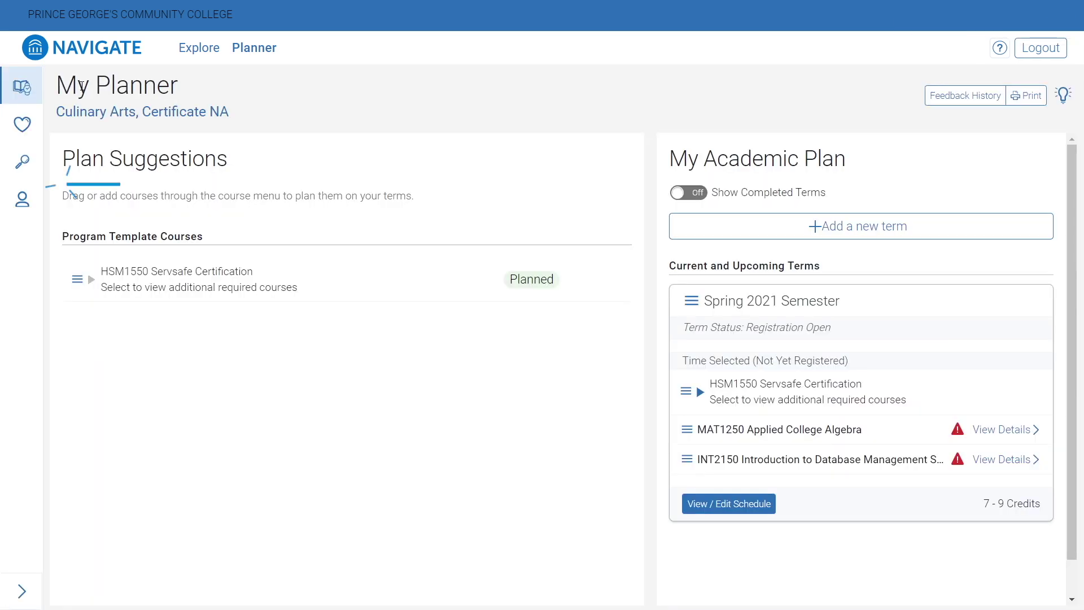
{"action": "left_click", "coordinate": [23, 162]}
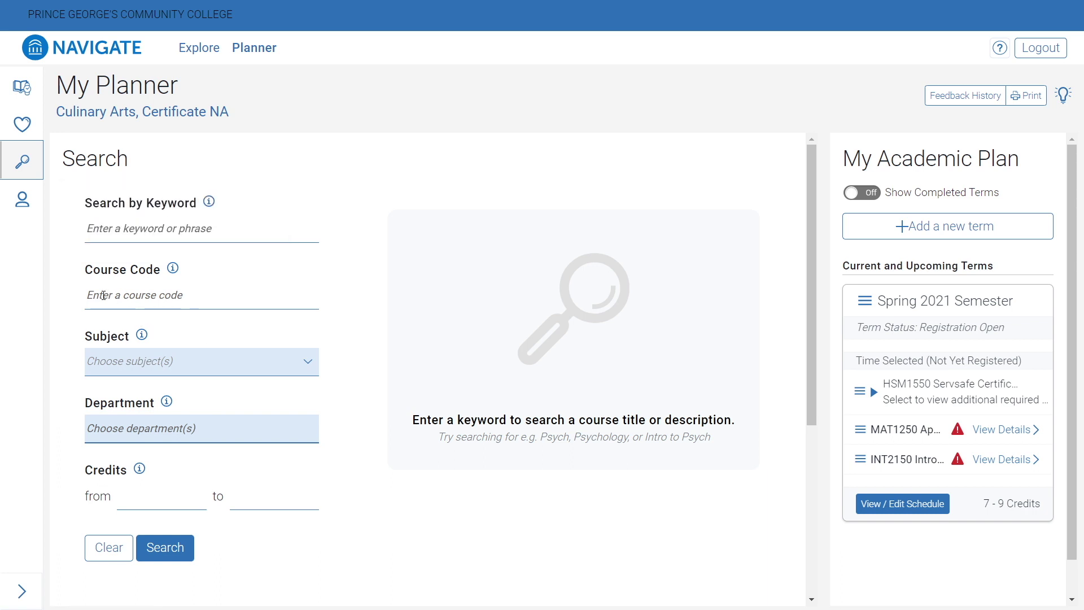
{"action": "left_click", "coordinate": [151, 296]}
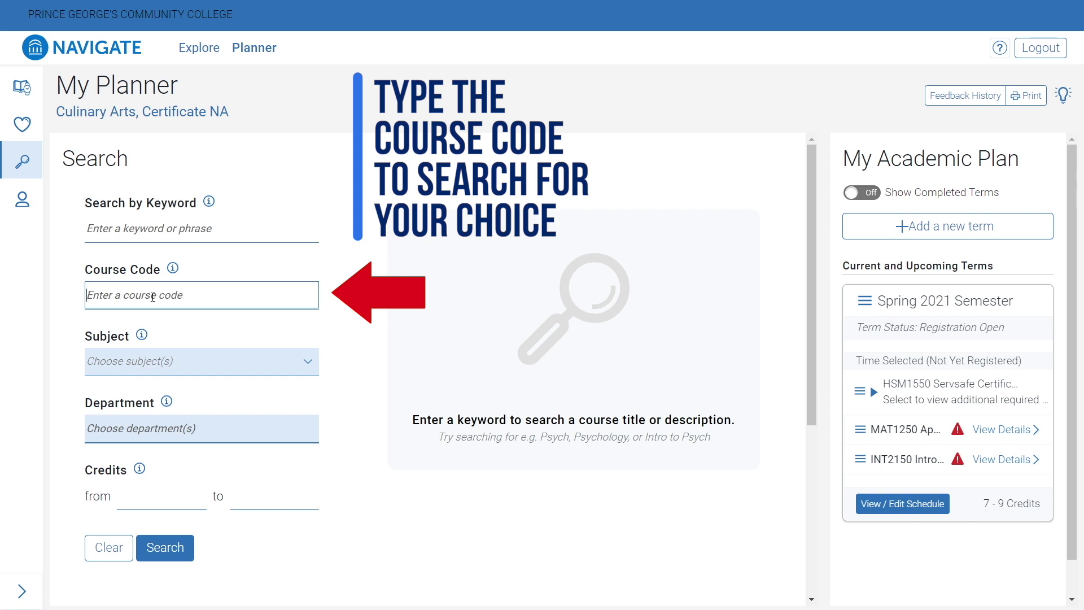
{"action": "type", "text": "soc"}
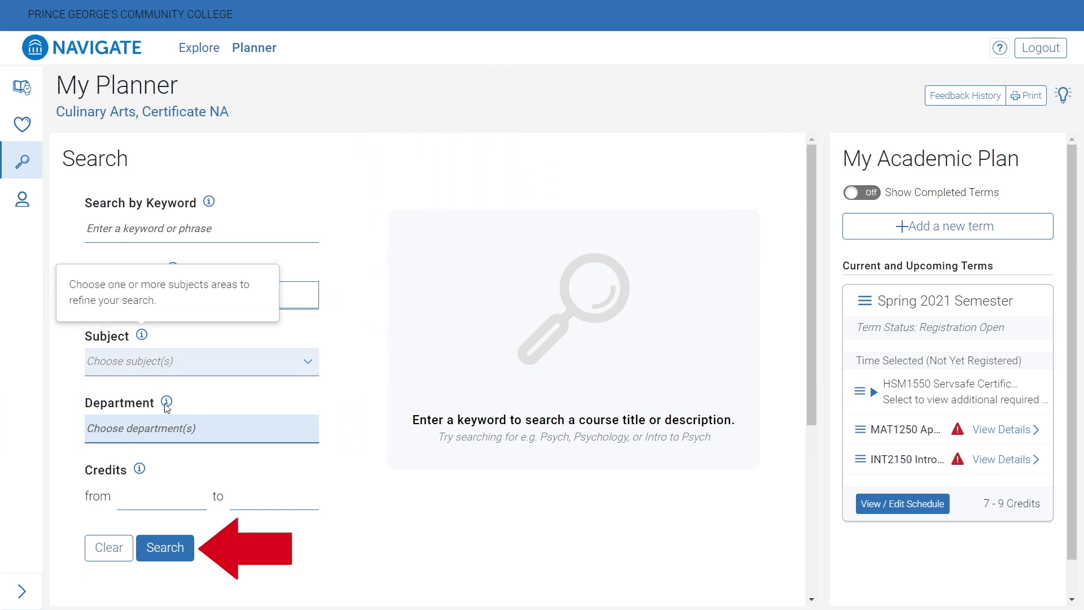
{"action": "left_click", "coordinate": [182, 557]}
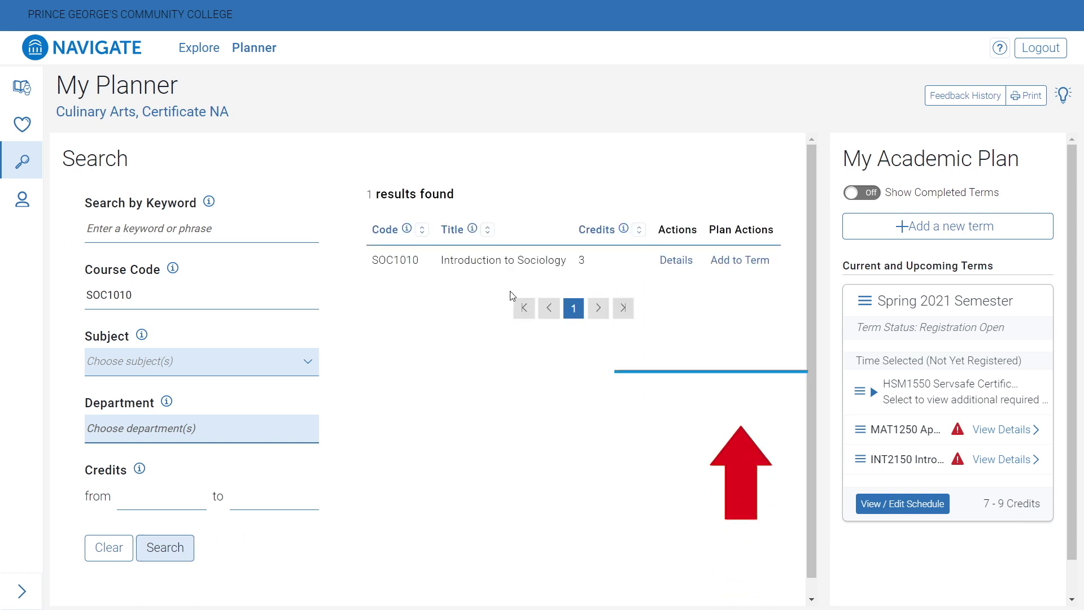
Add SOC1010 Introduction to Sociology to the Spring 2021 Semester as a planned course
{"action": "left_click", "coordinate": [736, 260]}
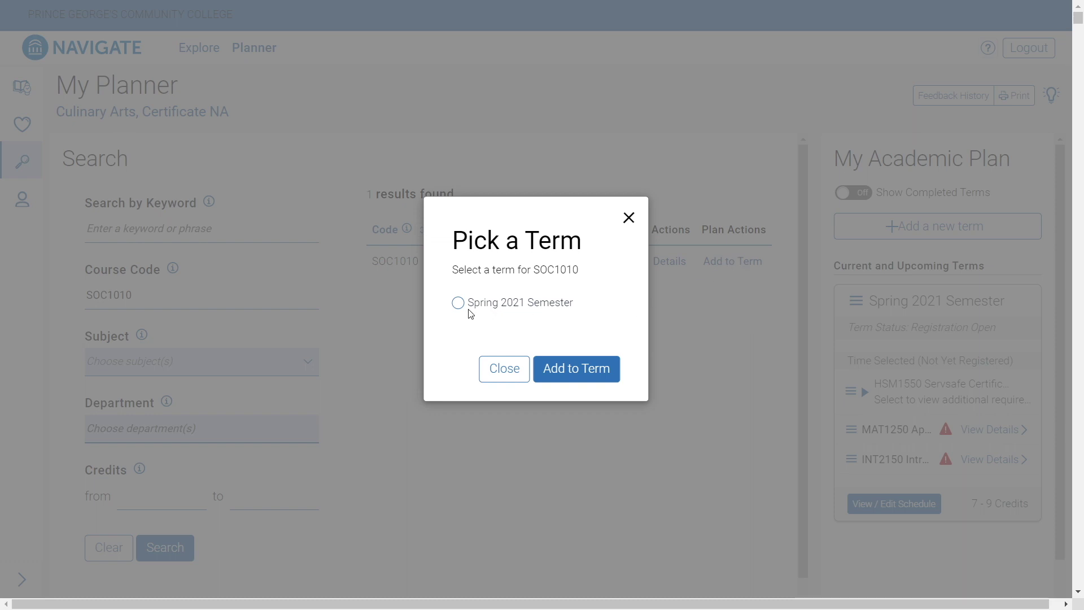
{"action": "left_click", "coordinate": [461, 304]}
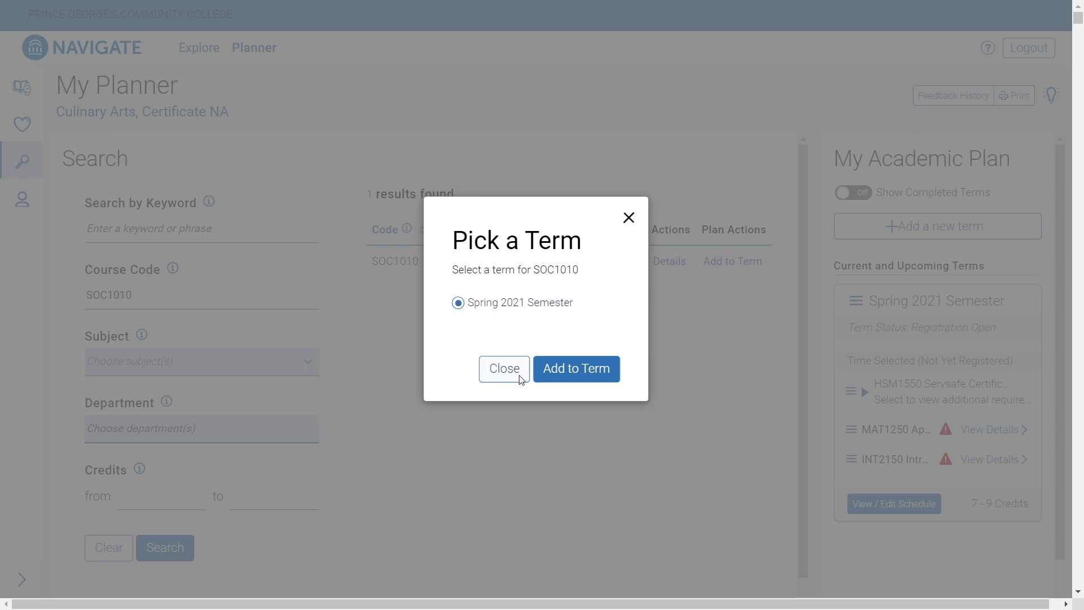
{"action": "left_click", "coordinate": [586, 372]}
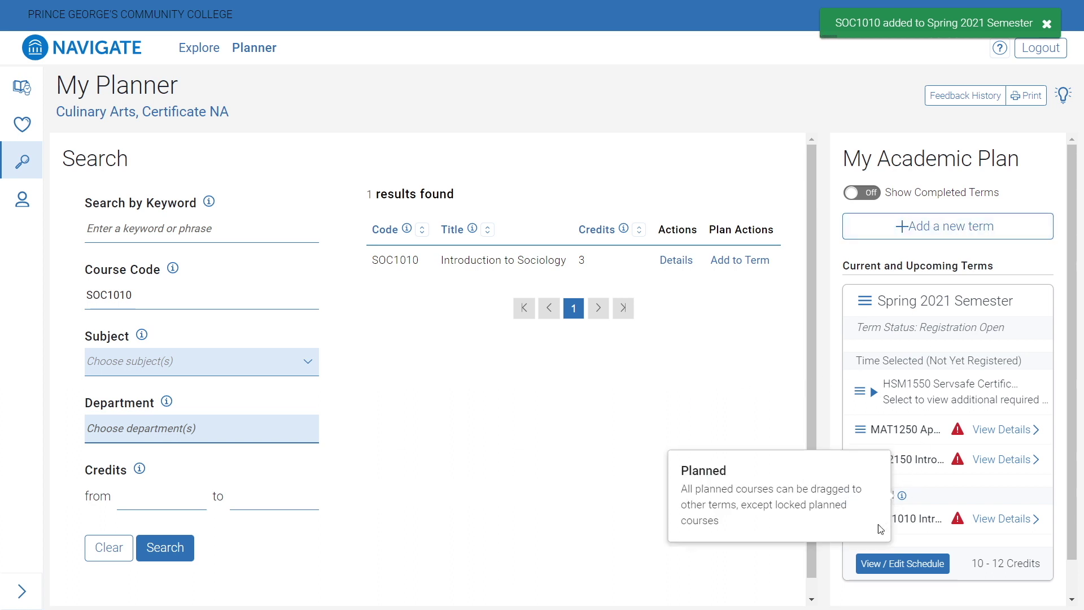
Open the Spring 2021 schedule and browse SOC1010's available section times
{"action": "left_click", "coordinate": [910, 568]}
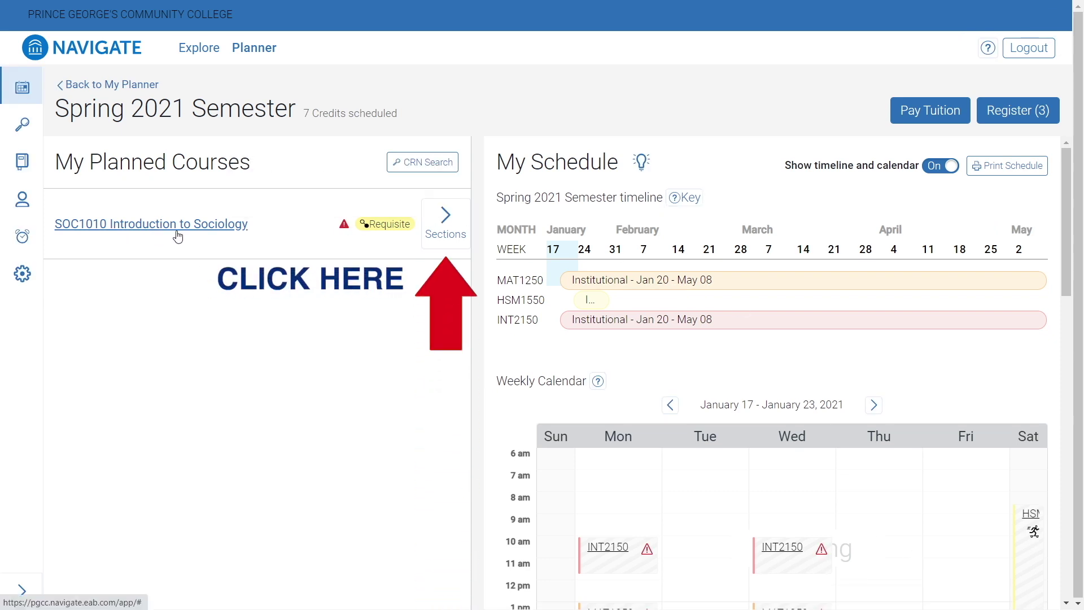
{"action": "left_click", "coordinate": [443, 230]}
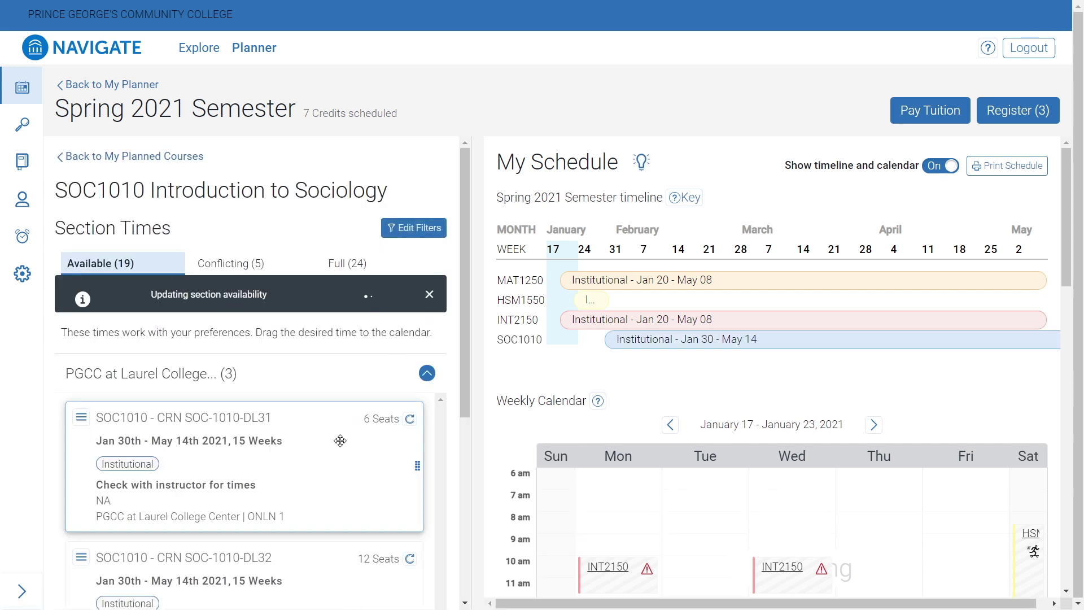
{"action": "scroll", "coordinate": [339, 452], "scroll_direction": "down", "scroll_amount": 2}
{"action": "scroll", "coordinate": [335, 460], "scroll_direction": "down", "scroll_amount": 2}
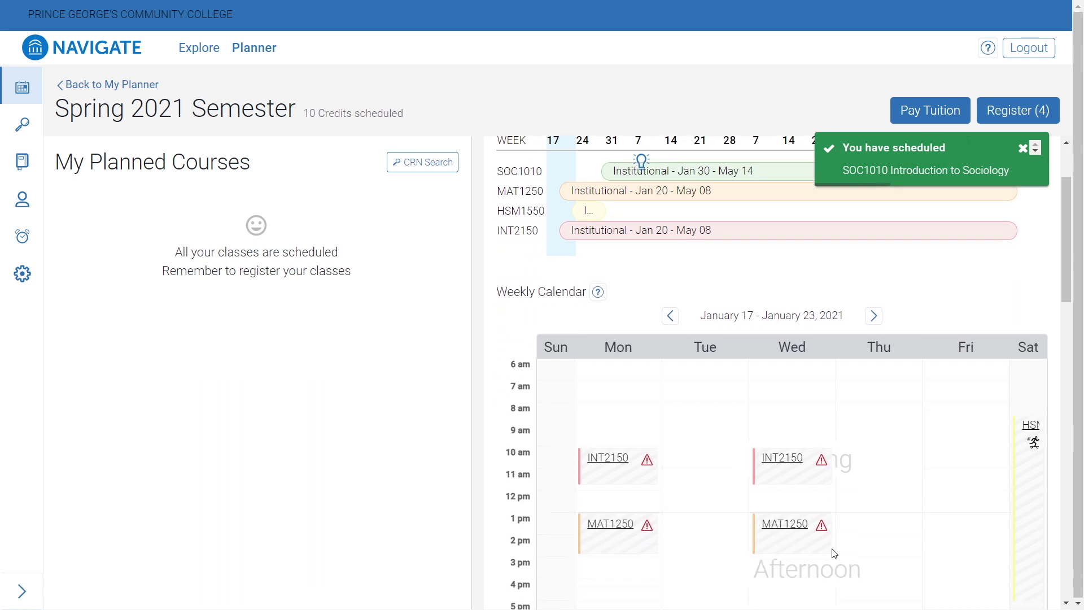
{"action": "scroll", "coordinate": [841, 545], "scroll_direction": "down", "scroll_amount": 2}
{"action": "scroll", "coordinate": [838, 547], "scroll_direction": "down", "scroll_amount": 1}
{"action": "scroll", "coordinate": [834, 554], "scroll_direction": "down", "scroll_amount": 2}
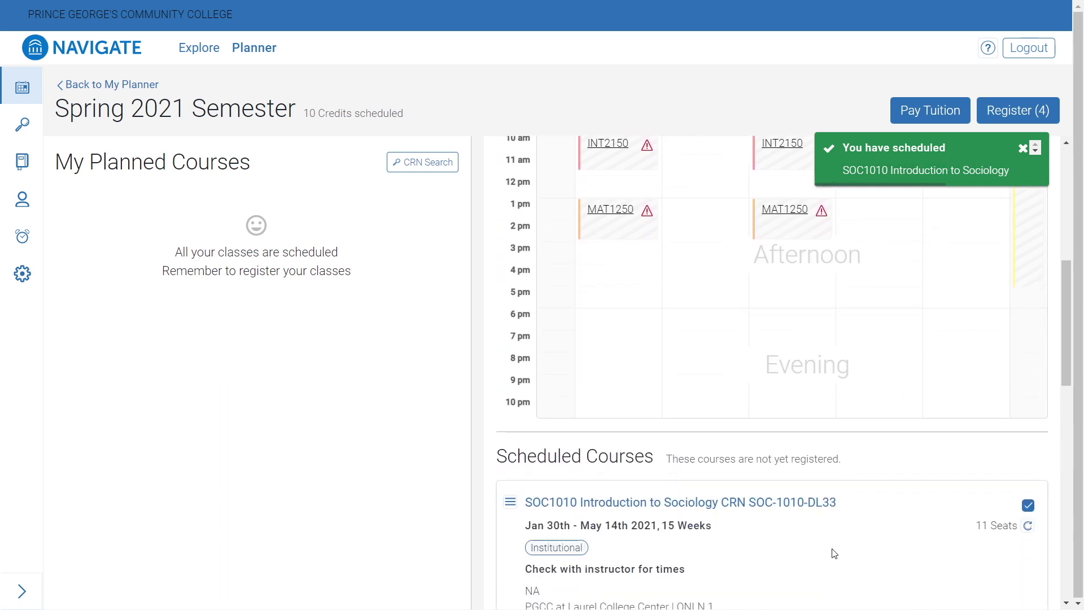
{"action": "scroll", "coordinate": [823, 548], "scroll_direction": "down", "scroll_amount": 1}
{"action": "scroll", "coordinate": [818, 542], "scroll_direction": "down", "scroll_amount": 1}
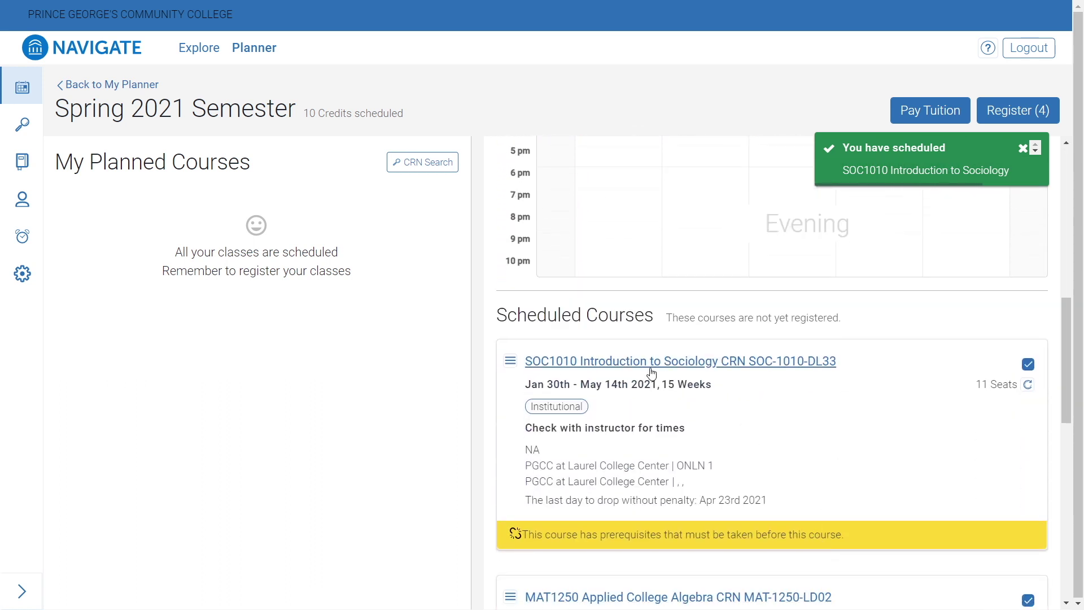
{"action": "scroll", "coordinate": [649, 374], "scroll_direction": "down", "scroll_amount": 1}
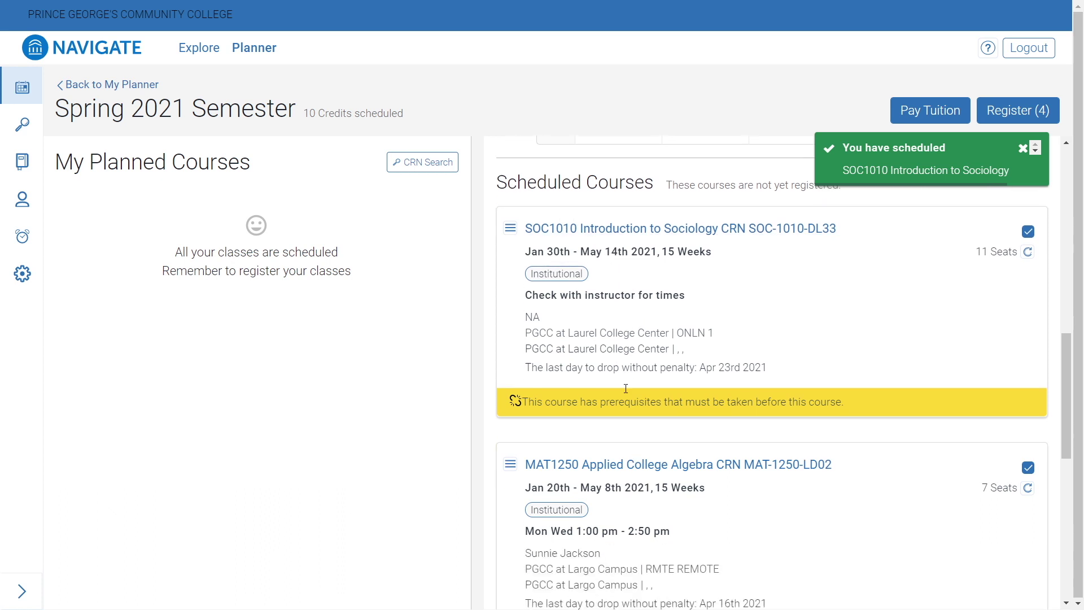
{"action": "scroll", "coordinate": [621, 395], "scroll_direction": "down", "scroll_amount": 2}
{"action": "scroll", "coordinate": [664, 432], "scroll_direction": "down", "scroll_amount": 1}
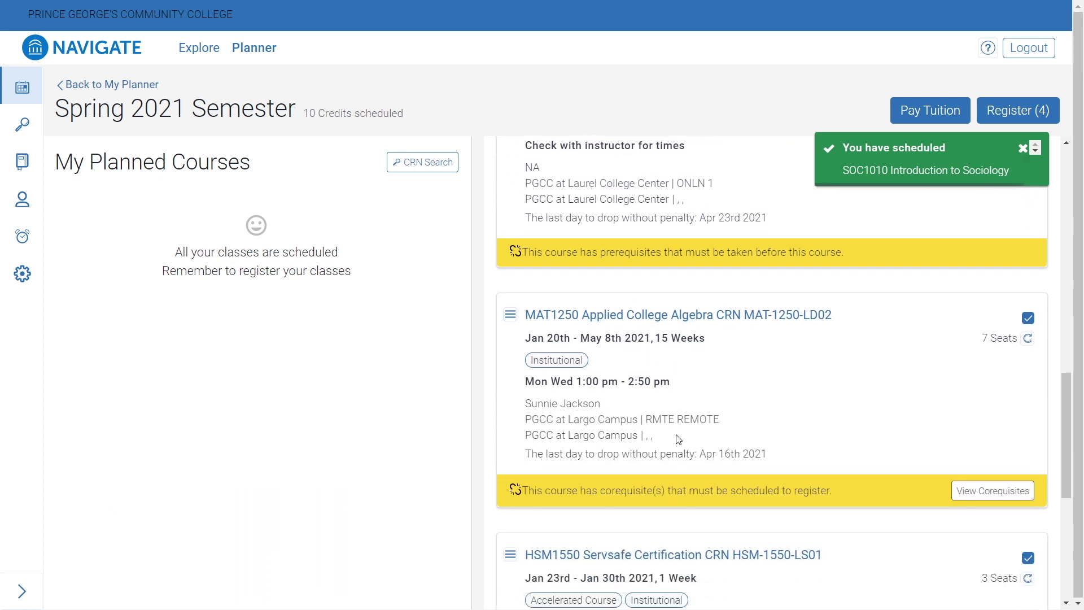
{"action": "scroll", "coordinate": [672, 435], "scroll_direction": "down", "scroll_amount": 1}
{"action": "scroll", "coordinate": [678, 438], "scroll_direction": "down", "scroll_amount": 1}
{"action": "scroll", "coordinate": [681, 444], "scroll_direction": "down", "scroll_amount": 1}
{"action": "scroll", "coordinate": [681, 444], "scroll_direction": "down", "scroll_amount": 1}
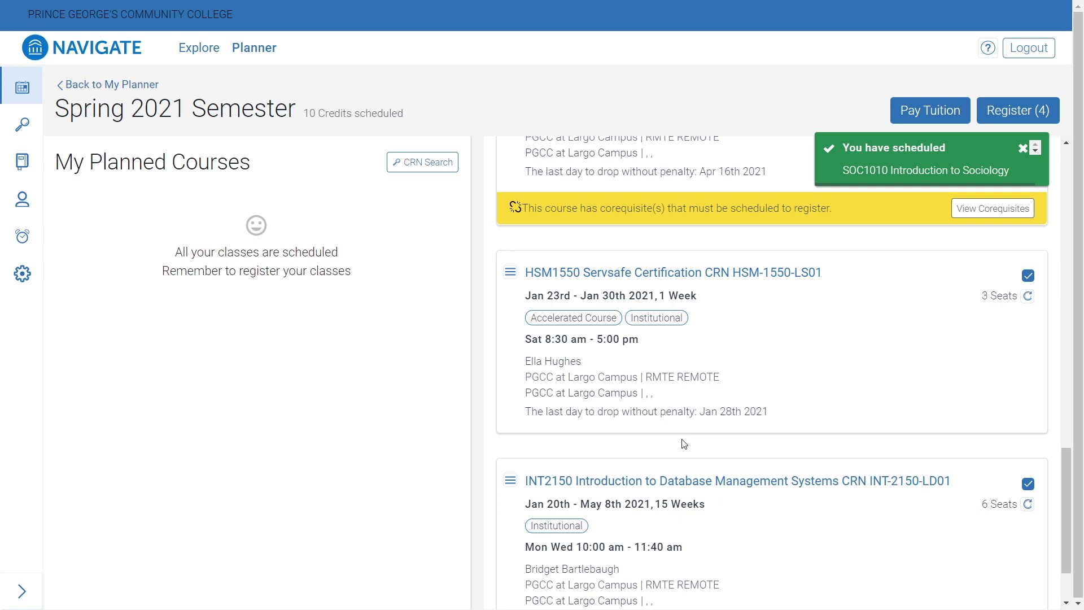
{"action": "scroll", "coordinate": [686, 449], "scroll_direction": "down", "scroll_amount": 1}
{"action": "scroll", "coordinate": [699, 452], "scroll_direction": "up", "scroll_amount": 2}
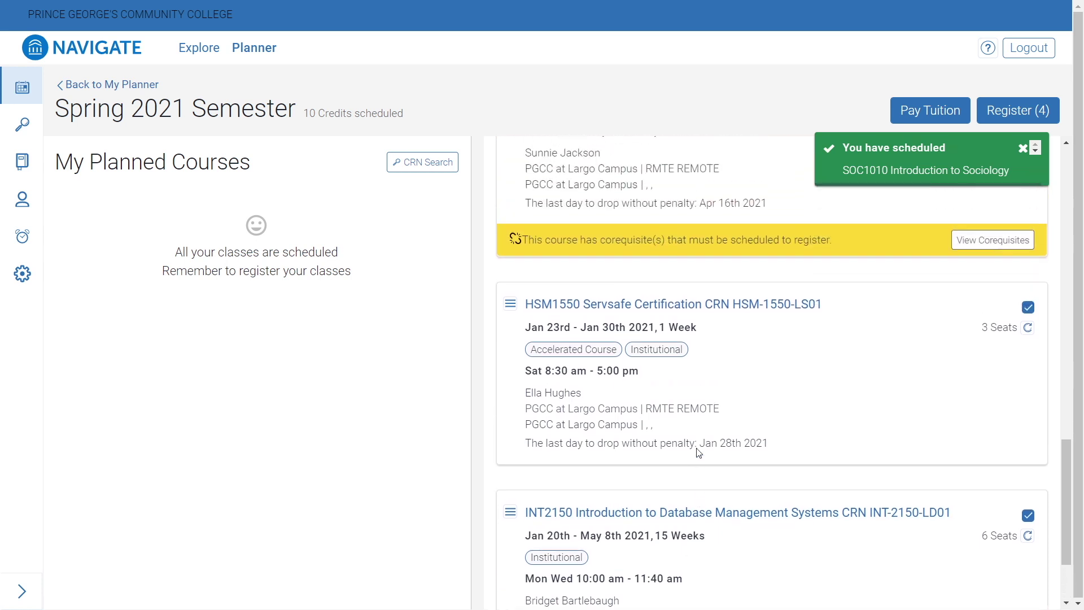
{"action": "scroll", "coordinate": [700, 452], "scroll_direction": "up", "scroll_amount": 1}
{"action": "scroll", "coordinate": [701, 452], "scroll_direction": "up", "scroll_amount": 3}
{"action": "scroll", "coordinate": [701, 452], "scroll_direction": "up", "scroll_amount": 2}
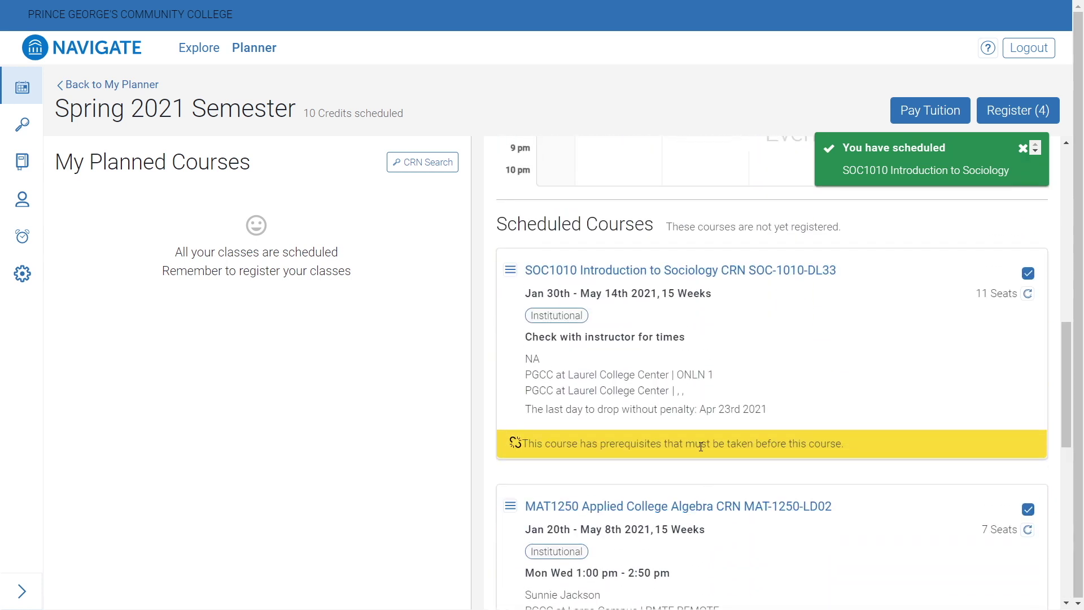
{"action": "scroll", "coordinate": [702, 449], "scroll_direction": "up", "scroll_amount": 2}
{"action": "scroll", "coordinate": [702, 449], "scroll_direction": "up", "scroll_amount": 1}
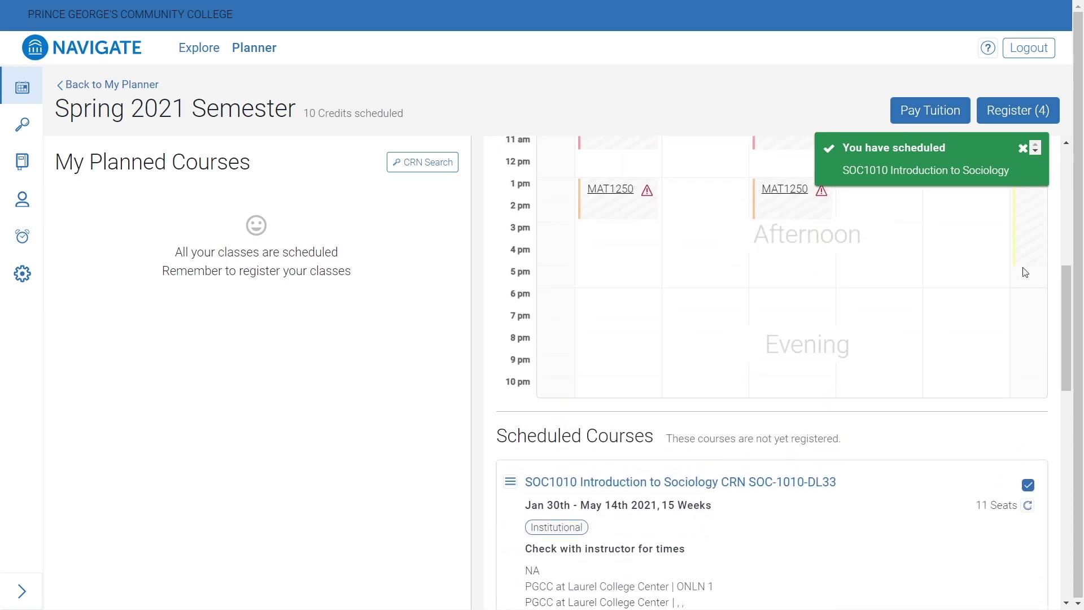
Start registration for the four scheduled Spring 2021 classes with Register (4)
{"action": "left_click", "coordinate": [1021, 120]}
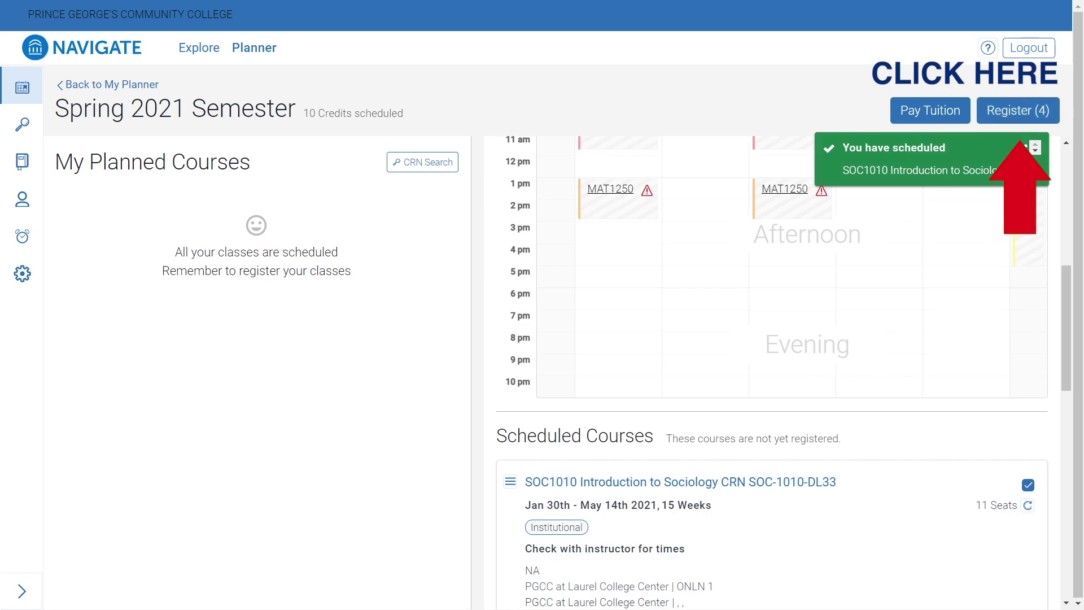